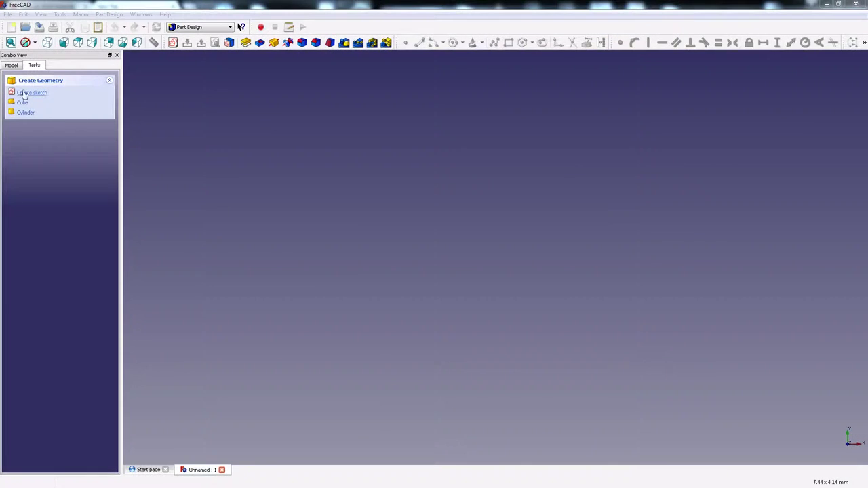
- Start a new sketch, draw a rectangle about 10 by 15 mm around the origin, and set its width to 8 mm
{"action": "key", "text": "Return"}
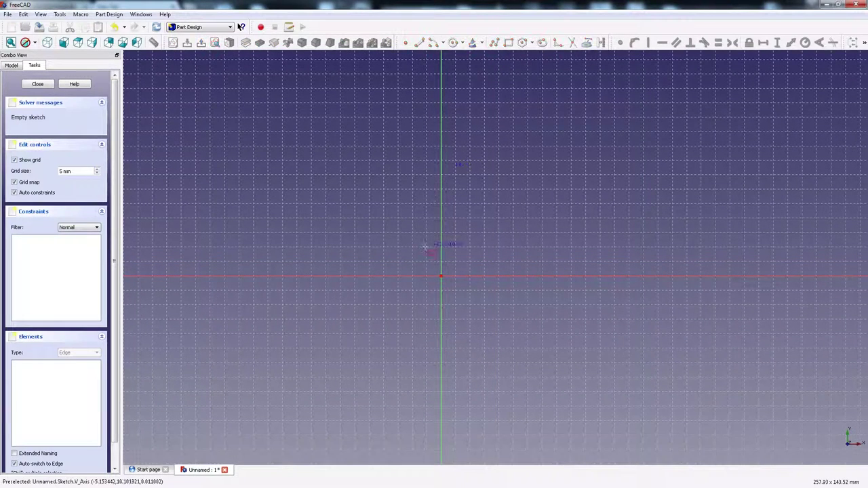
{"action": "left_click", "coordinate": [456, 291]}
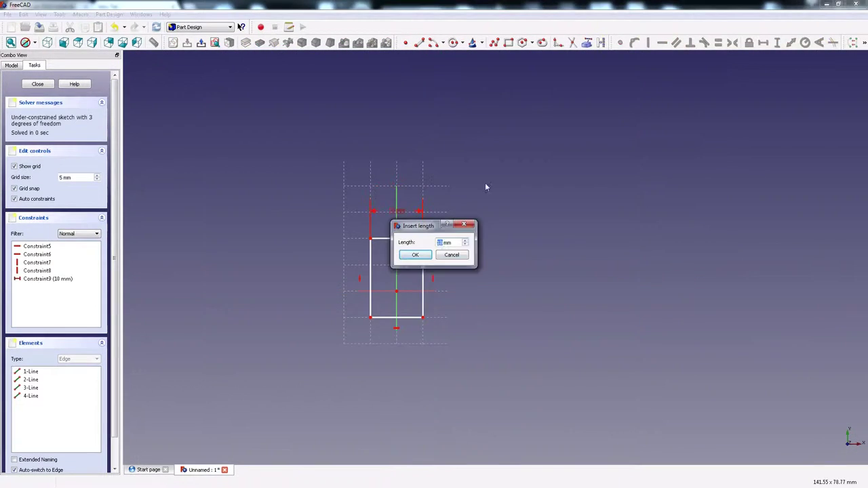
{"action": "left_click", "coordinate": [414, 253]}
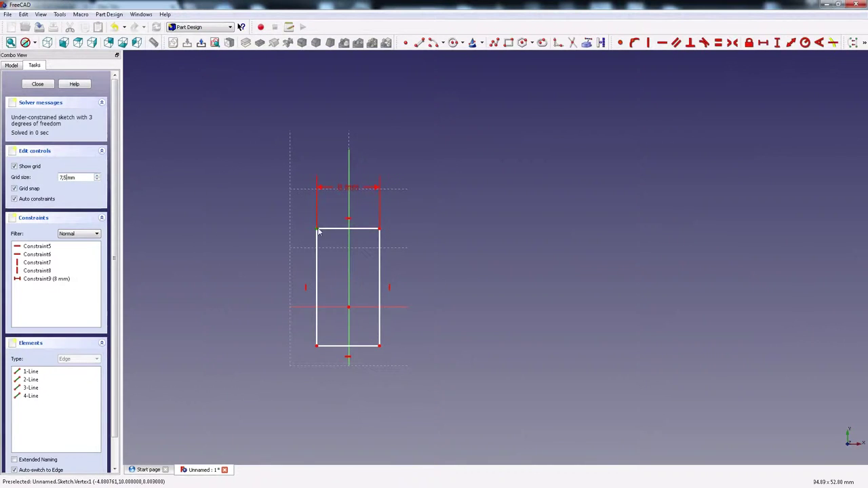
- Set the sketch grid size to 7.5 mm and align the rectangle's top edge with the 7.5 mm grid line
{"action": "type", "text": "1"}
{"action": "scroll", "coordinate": [275, 254], "scroll_direction": "up", "scroll_amount": 5}
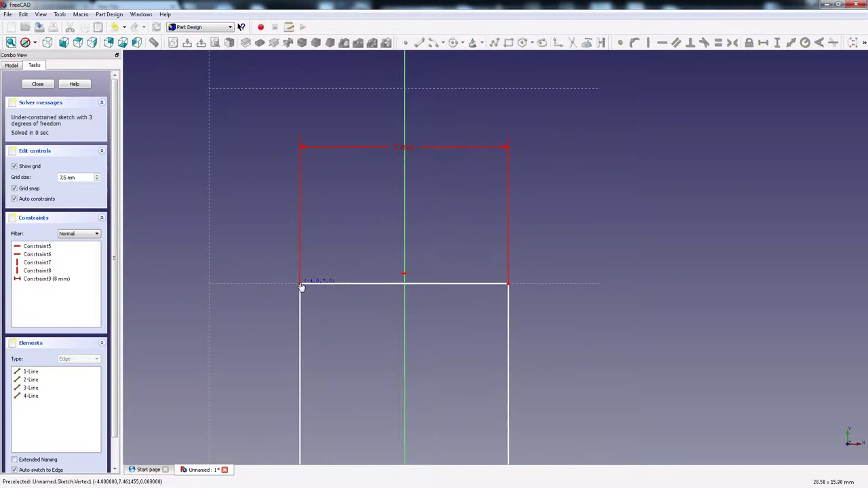
{"action": "scroll", "coordinate": [244, 230], "scroll_direction": "down", "scroll_amount": 4}
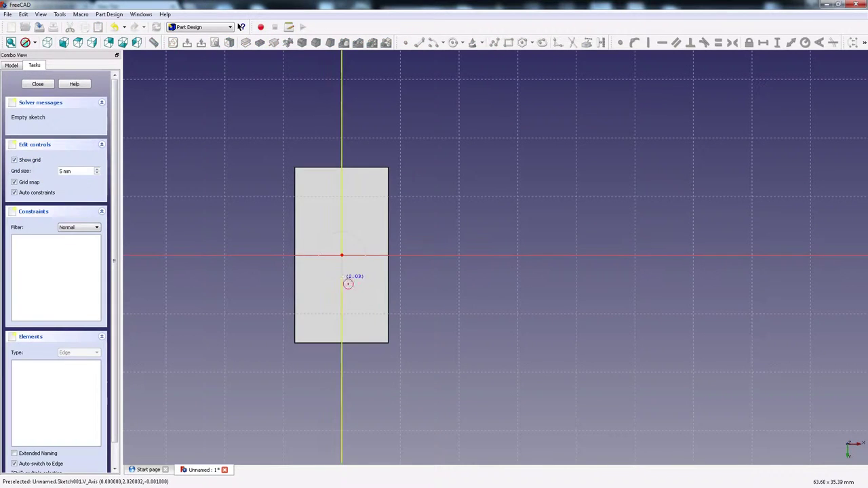
- Sketch circles centred on the block's faces for the hole, trying radii of 7.5 mm and 0.75 mm on the second one
{"action": "left_click", "coordinate": [348, 283]}
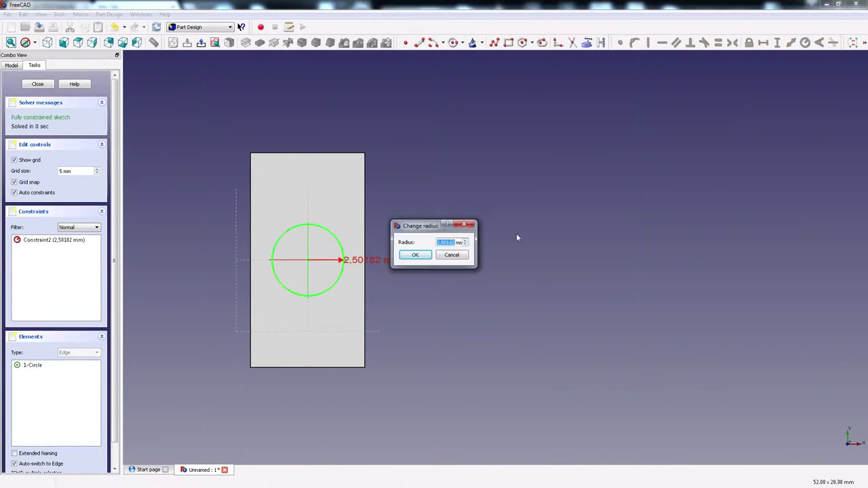
{"action": "key", "text": "Return"}
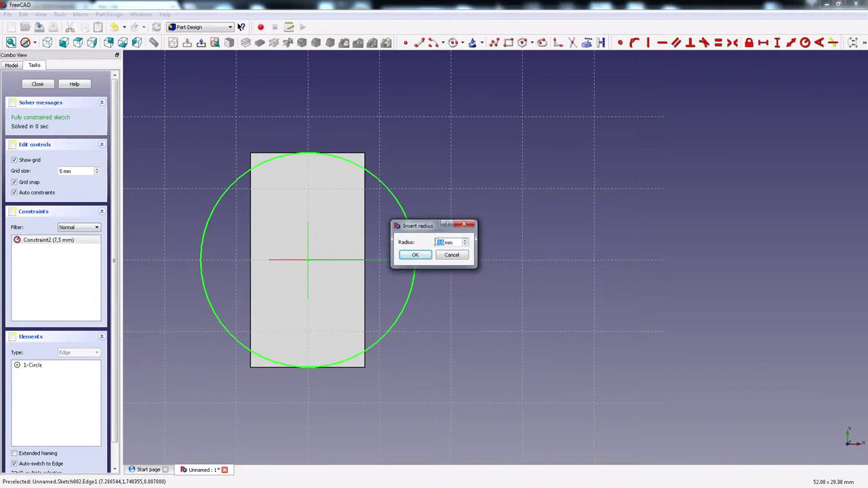
{"action": "key", "text": "Return"}
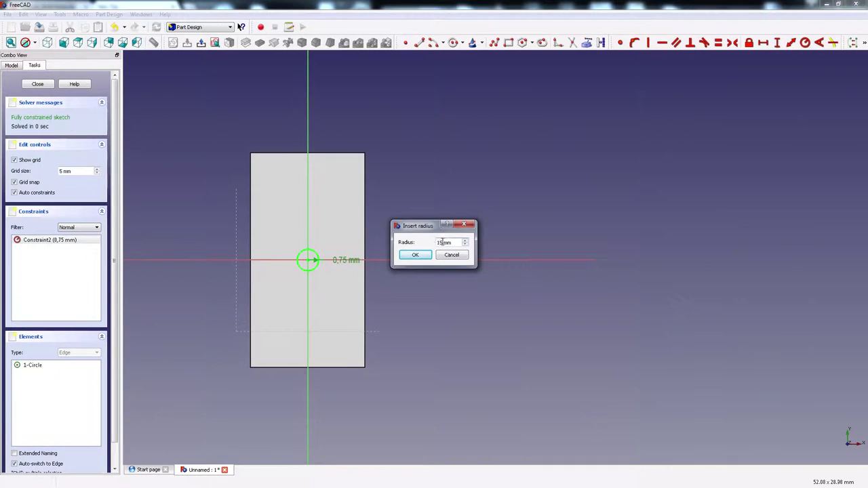
{"action": "key", "text": "Return"}
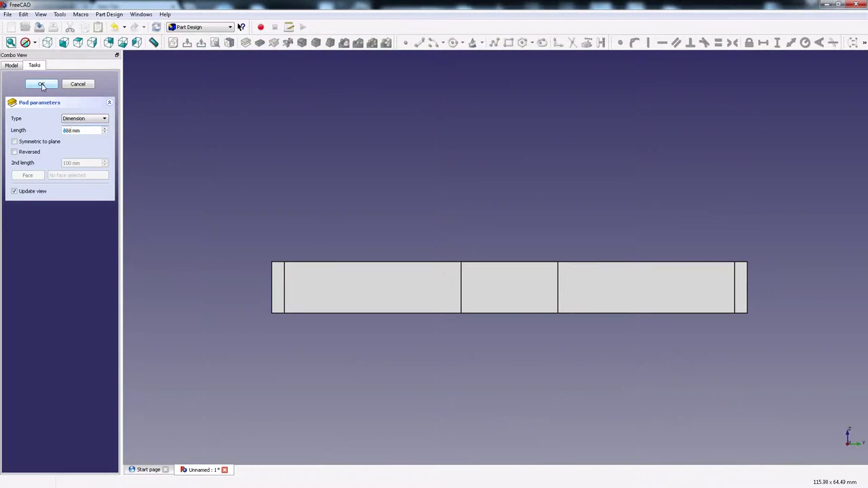
- Pad the two side arms 88 mm and set the model's draw style to wireframe
{"action": "left_click", "coordinate": [42, 84]}
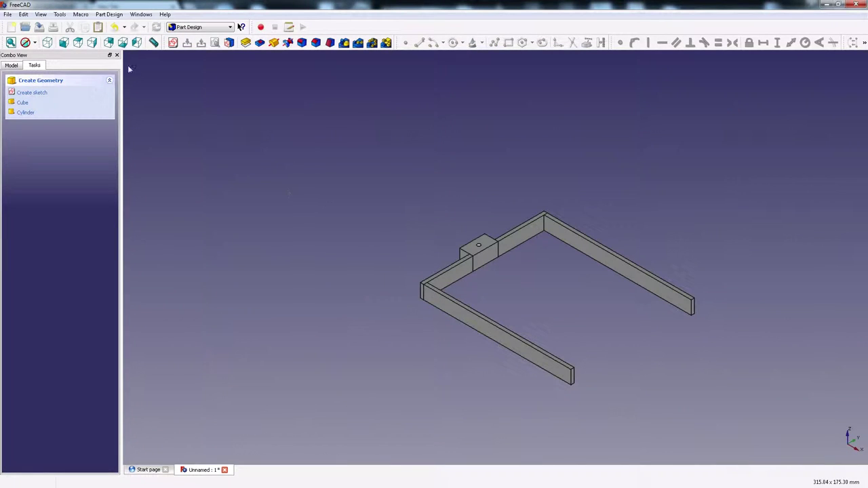
{"action": "left_click", "coordinate": [34, 42]}
{"action": "left_click", "coordinate": [37, 86]}
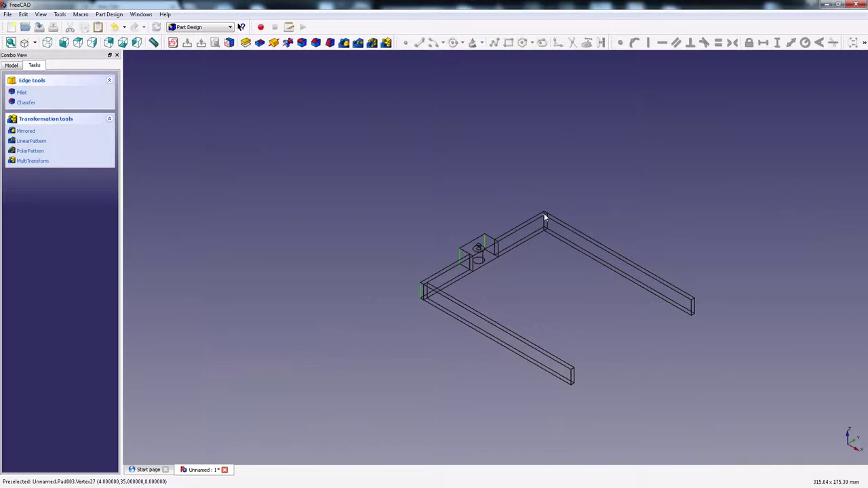
- Fillet the outer vertical edges of the block, the frame corners and the arm ends
{"action": "middle_click_drag", "start_coordinate": [387, 178], "coordinate": [434, 180]}
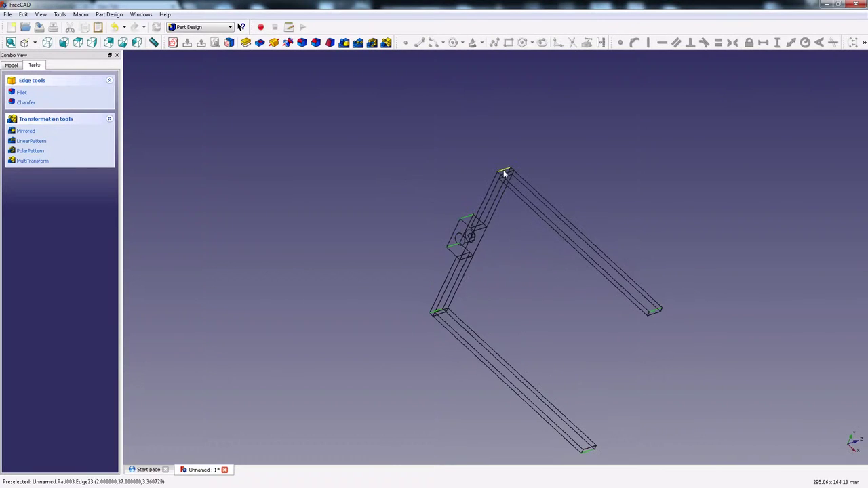
{"action": "left_click", "coordinate": [21, 93]}
{"action": "left_click", "coordinate": [32, 84]}
{"action": "middle_click_drag", "start_coordinate": [203, 163], "coordinate": [285, 279]}
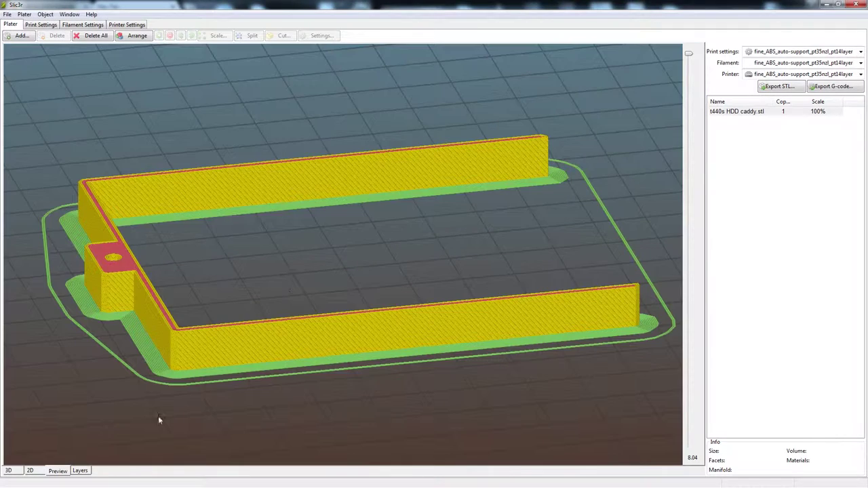
- Switch to Slic3r, inspect the sliced layers of t440s HDD caddy.stl, return to the 3D view and open the part's options
{"action": "left_click_drag", "start_coordinate": [688, 60], "coordinate": [688, 144]}
{"action": "left_click", "coordinate": [8, 471]}
{"action": "right_click", "coordinate": [148, 279]}
{"action": "key", "text": "Escape"}
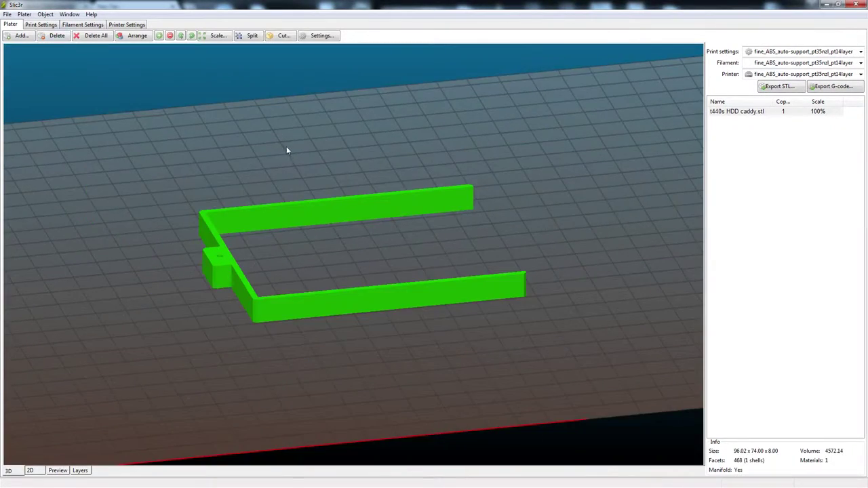
{"action": "right_click", "coordinate": [434, 201]}
{"action": "left_click", "coordinate": [597, 272]}
{"action": "left_click", "coordinate": [493, 216]}
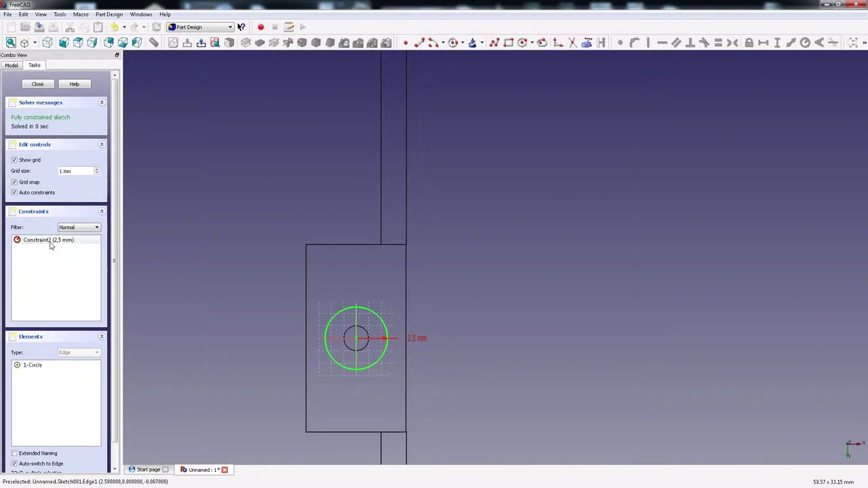
- Back in FreeCAD, update the radius of the block's larger hole and set the smaller hole's radius to 1.25 mm
{"action": "key", "text": "Return"}
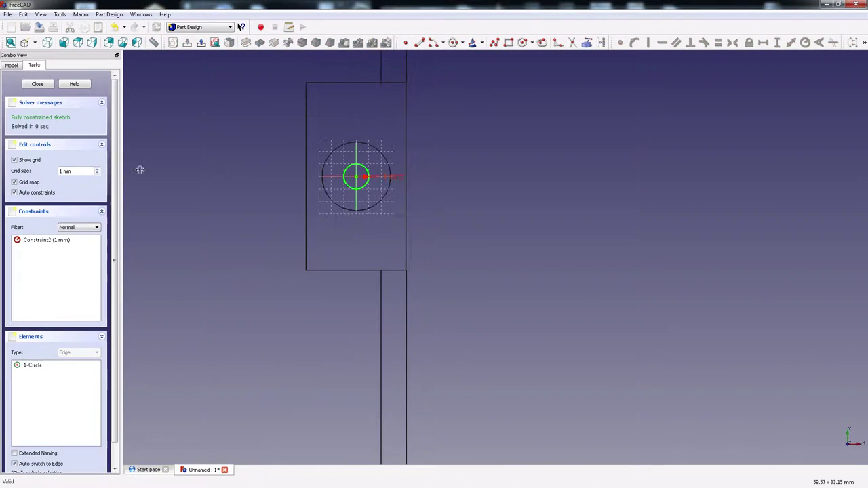
{"action": "double_click", "coordinate": [46, 240]}
{"action": "type", "text": "1.25"}
{"action": "key", "text": "Return"}
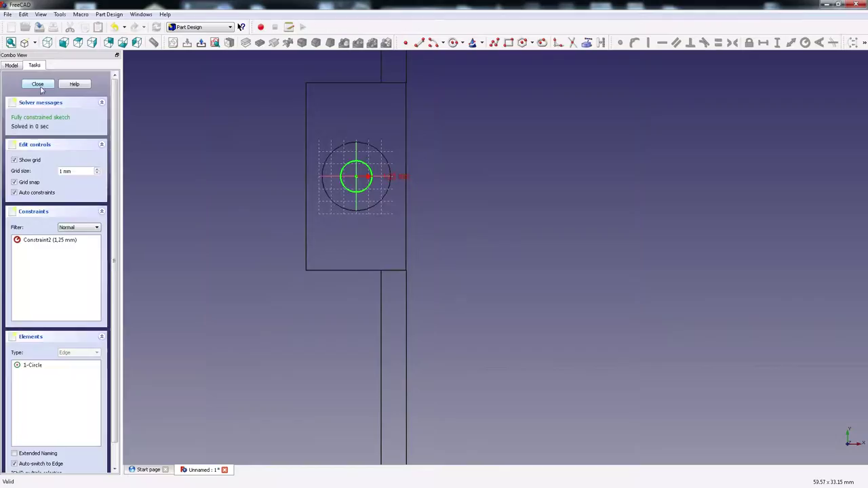
{"action": "left_click", "coordinate": [37, 84]}
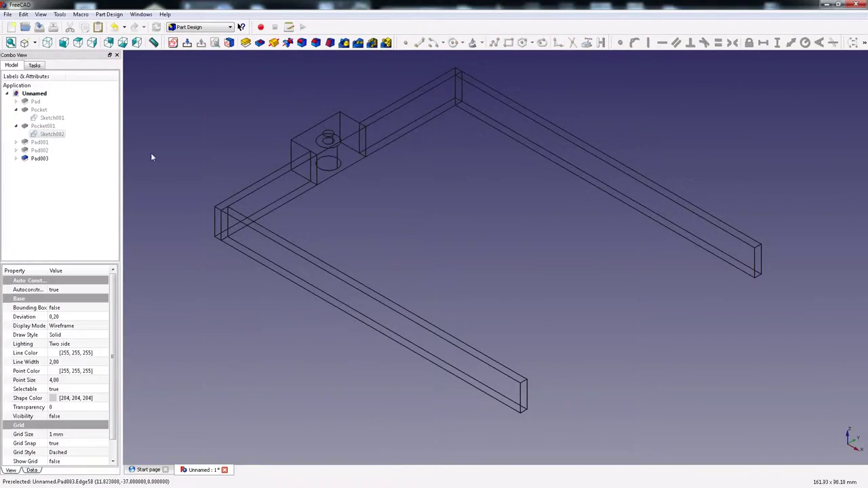
- Sketch a thin helper rectangle on the arm's outer side face, starting at the inner frame corner, and set its length to 9.6 mm
{"action": "left_click", "coordinate": [367, 285]}
{"action": "left_click", "coordinate": [173, 42]}
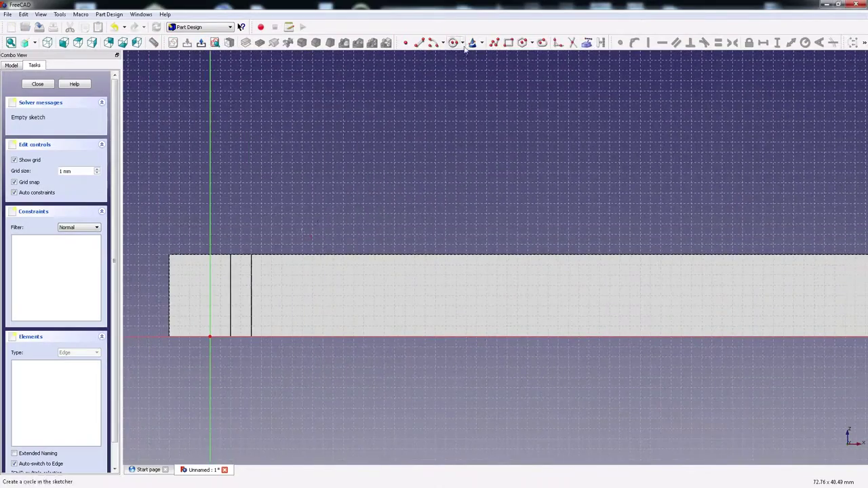
{"action": "left_click", "coordinate": [381, 293]}
{"action": "left_click", "coordinate": [353, 275]}
{"action": "type", "text": "l"}
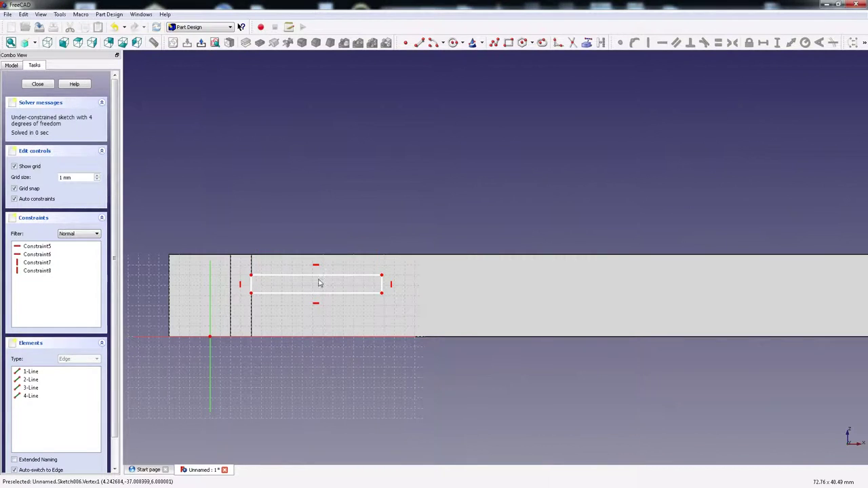
{"action": "type", "text": "9,6"}
{"action": "key", "text": "Return"}
{"action": "scroll", "coordinate": [423, 346], "scroll_direction": "up", "scroll_amount": 3}
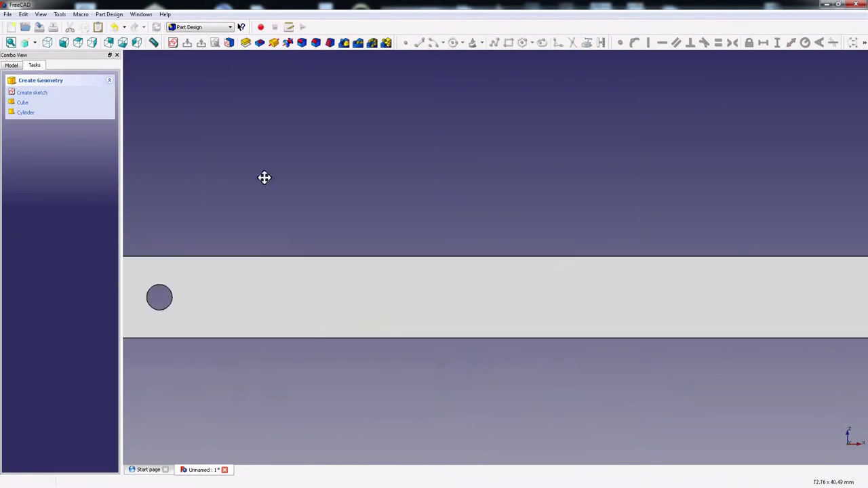
- Draw a horizontal line from the side hole's centre along the arm and constrain its length to 90.6 mm
{"action": "scroll", "coordinate": [289, 215], "scroll_direction": "down", "scroll_amount": 3}
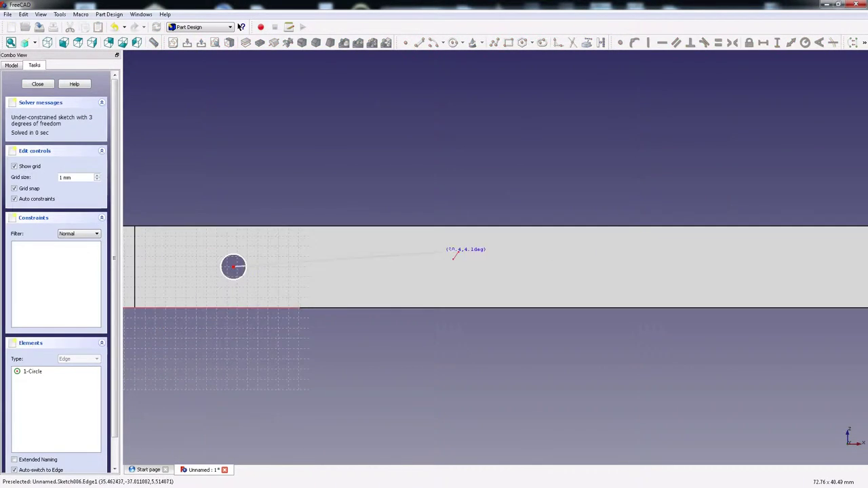
{"action": "left_click", "coordinate": [723, 269]}
{"action": "right_click", "coordinate": [617, 268]}
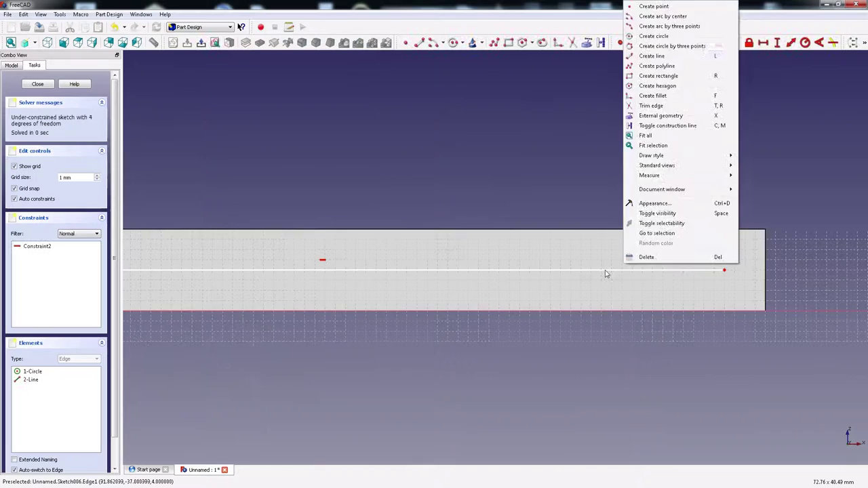
{"action": "left_click", "coordinate": [664, 269]}
{"action": "left_click", "coordinate": [763, 42]}
{"action": "type", "text": "90,6"}
{"action": "key", "text": "Return"}
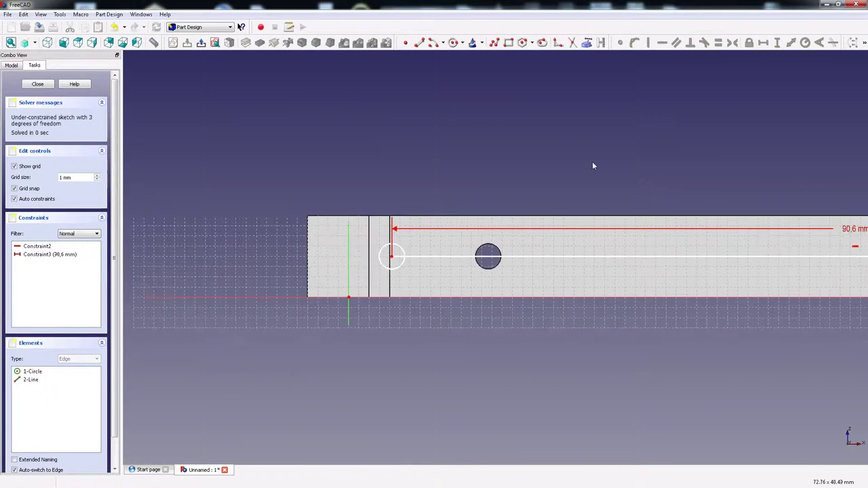
- Set the horizontal line's length constraint to 76 mm
{"action": "scroll", "coordinate": [507, 180], "scroll_direction": "down", "scroll_amount": 2}
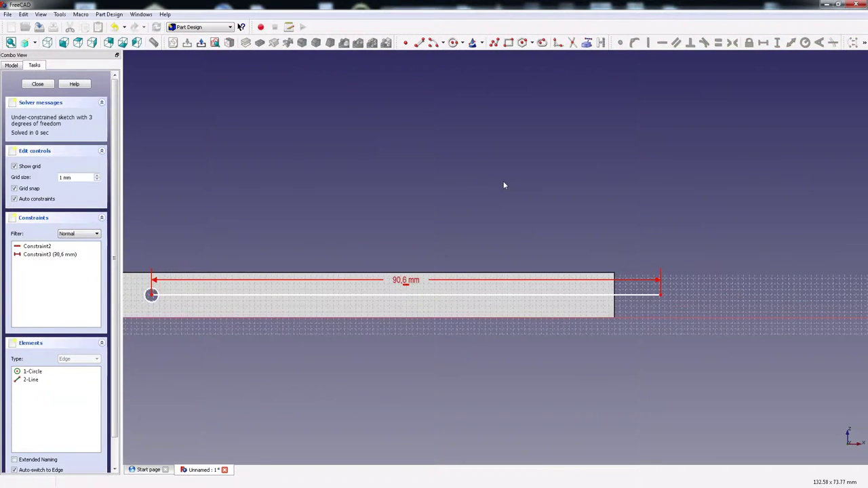
{"action": "double_click", "coordinate": [52, 255]}
{"action": "type", "text": "76"}
{"action": "key", "text": "Return"}
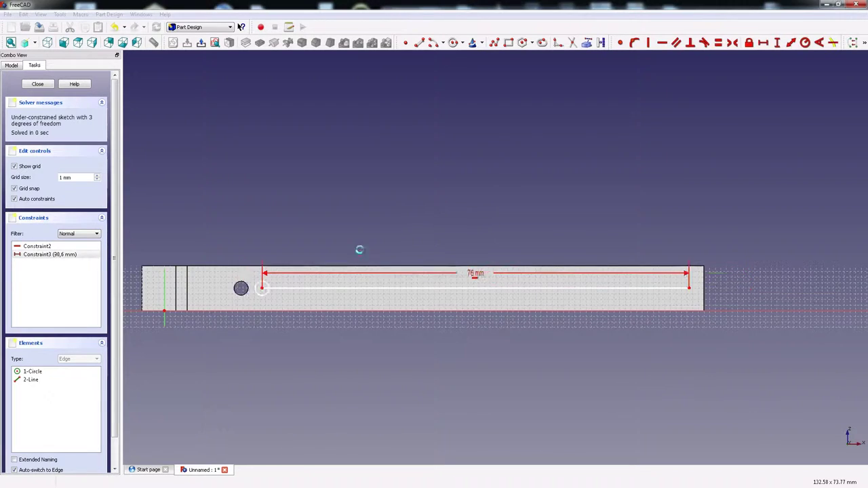
- Draw a second circle centred on the far end of the line and constrain the hole circles to a 1.25 mm radius
{"action": "scroll", "coordinate": [359, 297], "scroll_direction": "up", "scroll_amount": 3}
{"action": "scroll", "coordinate": [500, 263], "scroll_direction": "down", "scroll_amount": 2}
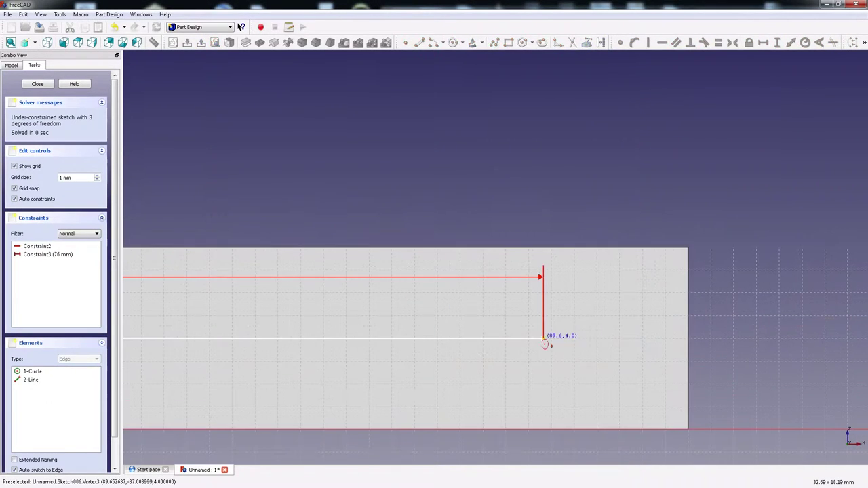
{"action": "left_click", "coordinate": [543, 339]}
{"action": "left_click", "coordinate": [548, 366]}
{"action": "scroll", "coordinate": [509, 310], "scroll_direction": "down", "scroll_amount": 5}
{"action": "scroll", "coordinate": [489, 228], "scroll_direction": "up", "scroll_amount": 2}
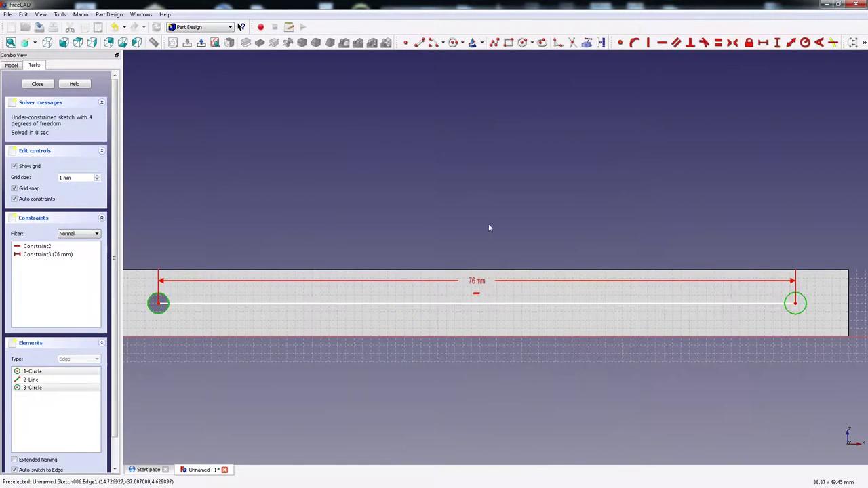
{"action": "left_click", "coordinate": [805, 42]}
{"action": "key", "text": "Return"}
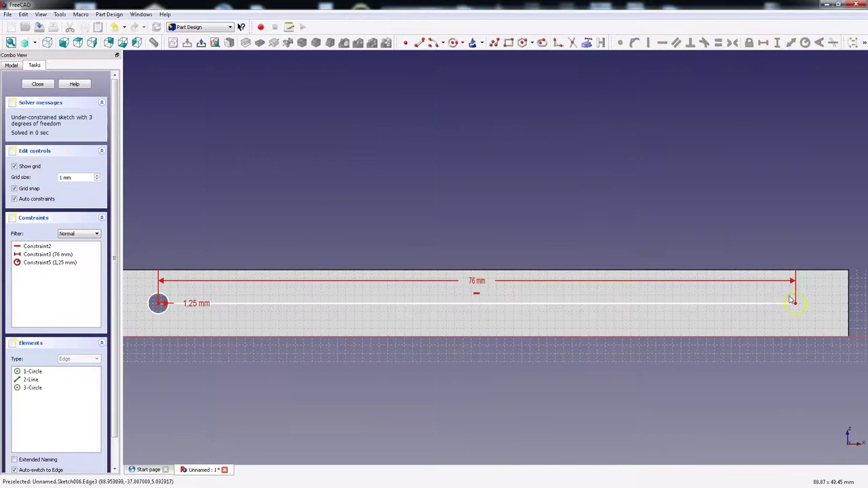
- Delete the helper line between the two circles and close the side hole sketch
{"action": "left_click", "coordinate": [791, 300]}
{"action": "key", "text": "Delete"}
{"action": "left_click", "coordinate": [37, 83]}
- Show the whole model as an isometric wireframe and select the outer vertical edges of the block, frame corners and arm ends
{"action": "key", "text": "0"}
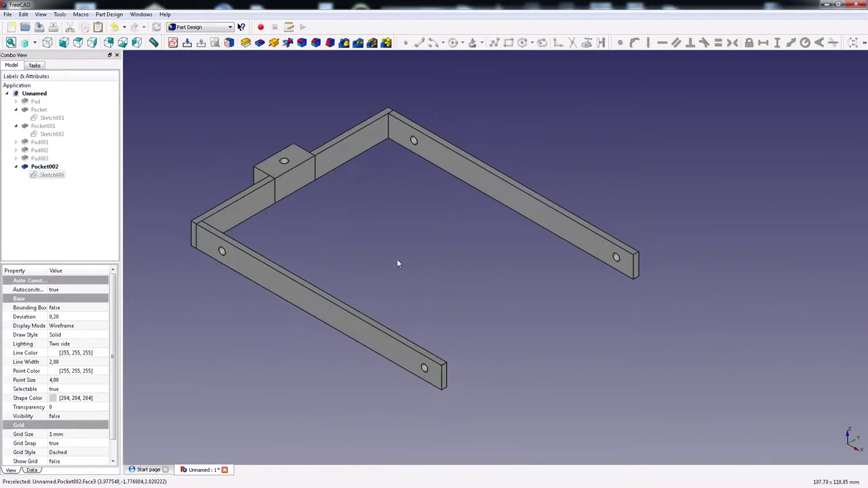
{"action": "key", "text": "v"}
{"action": "key", "text": "4"}
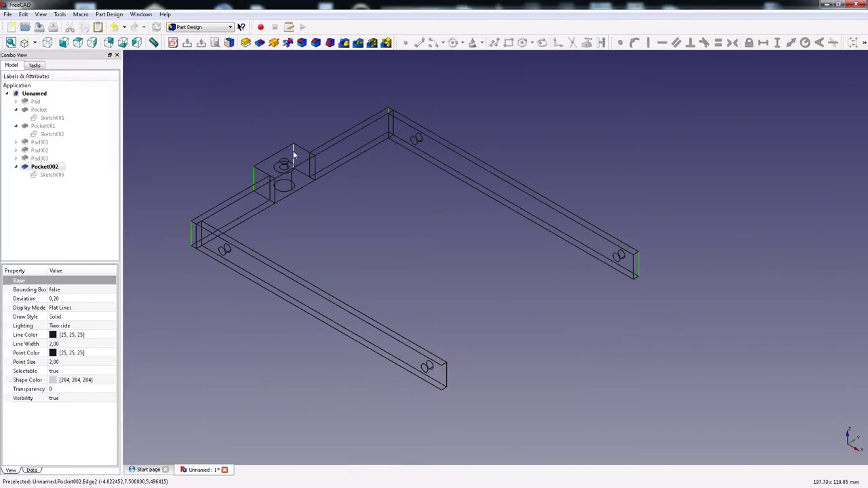